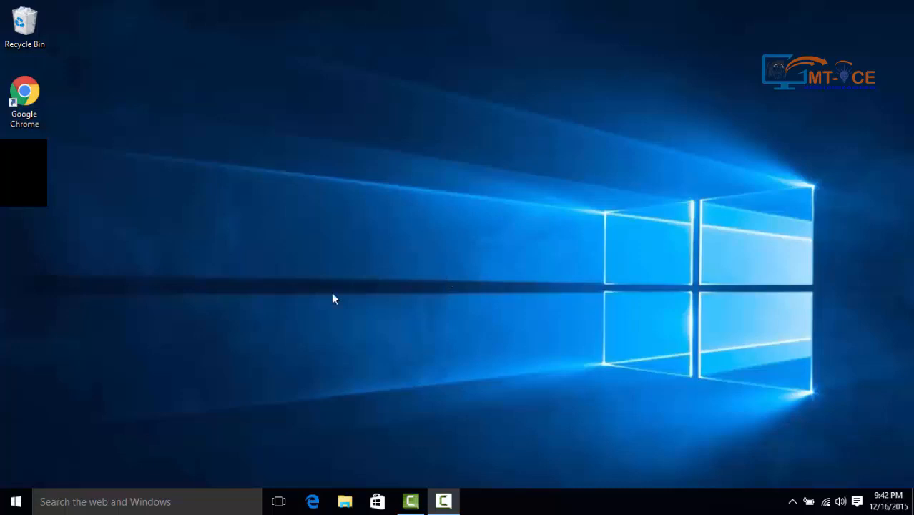
- Open Accounts in Settings and look through the Sign-in options and Your account pages
left_click(16, 501)
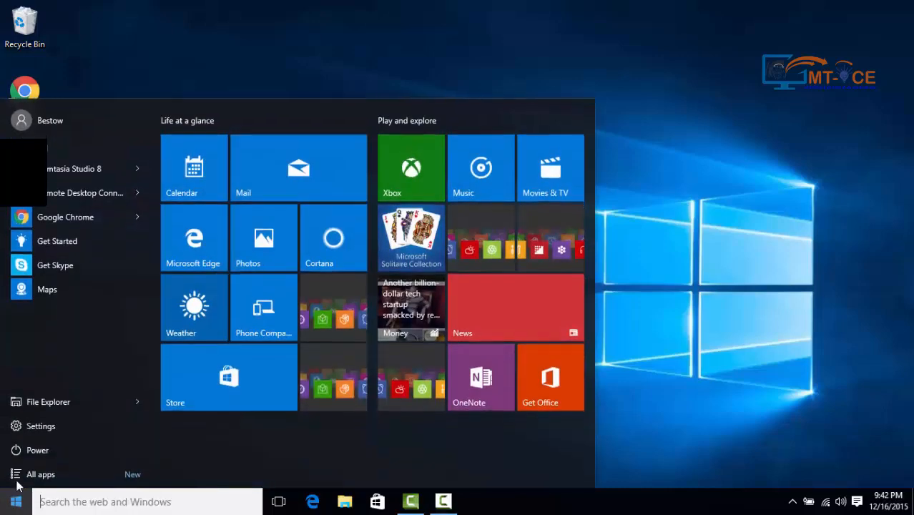
left_click(29, 417)
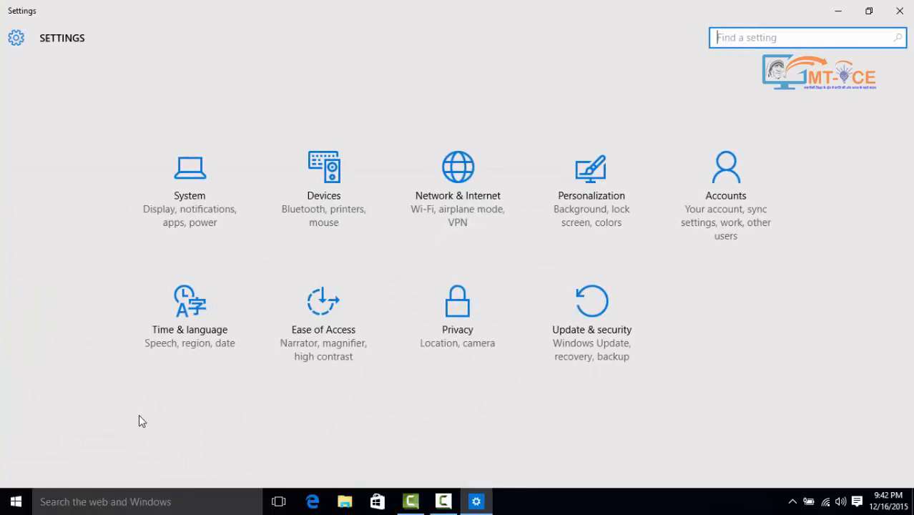
left_click(719, 186)
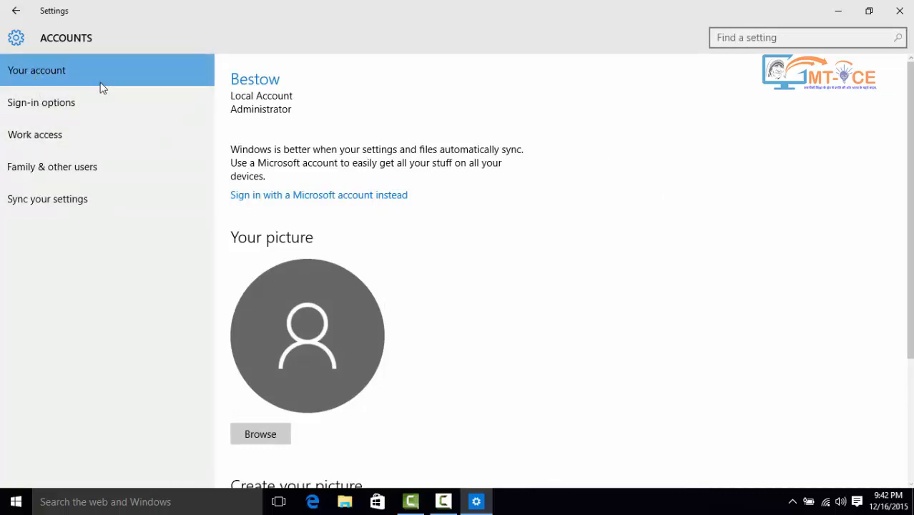
left_click(71, 105)
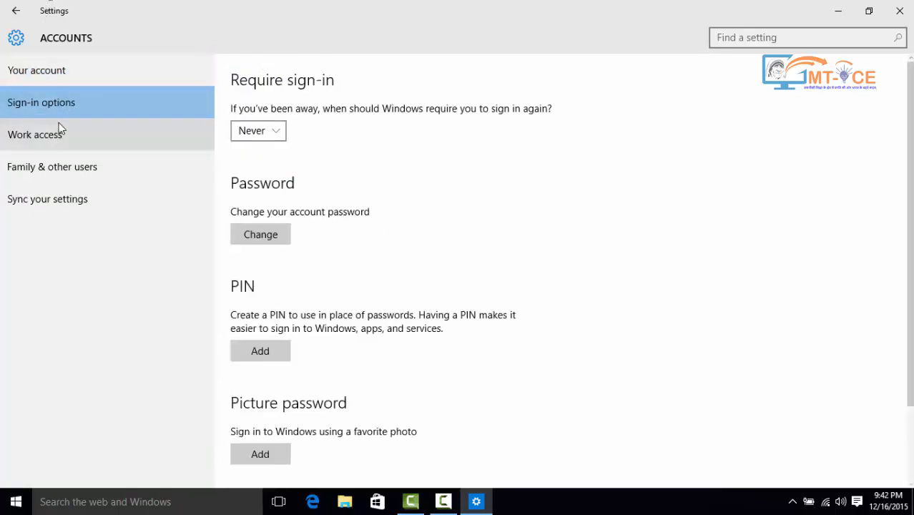
left_click(51, 70)
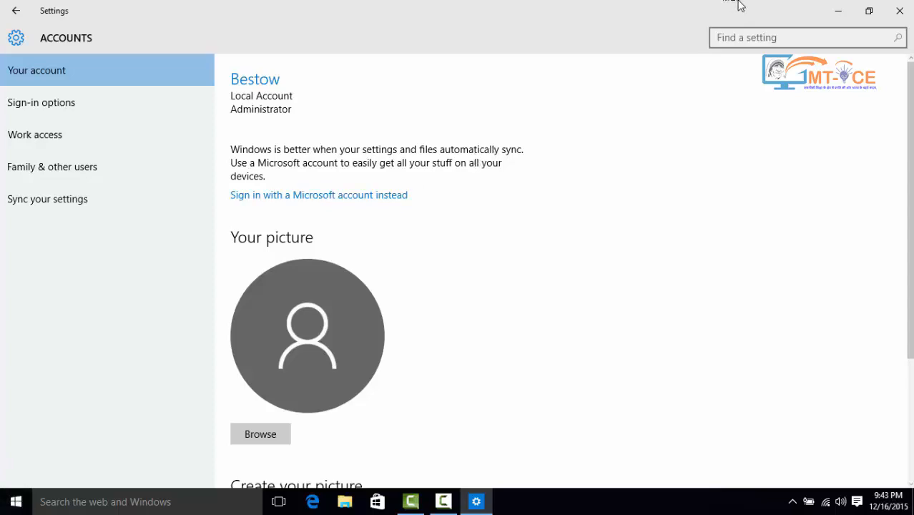
left_click(837, 11)
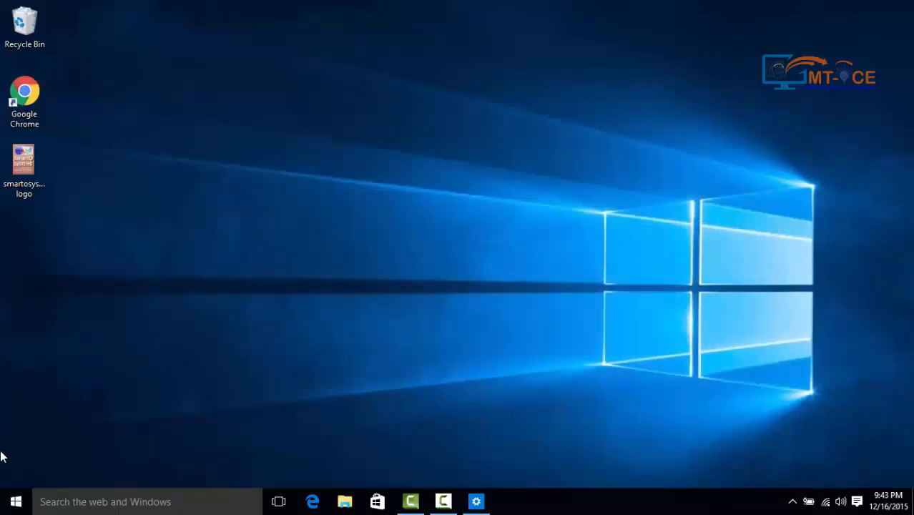
left_click(16, 501)
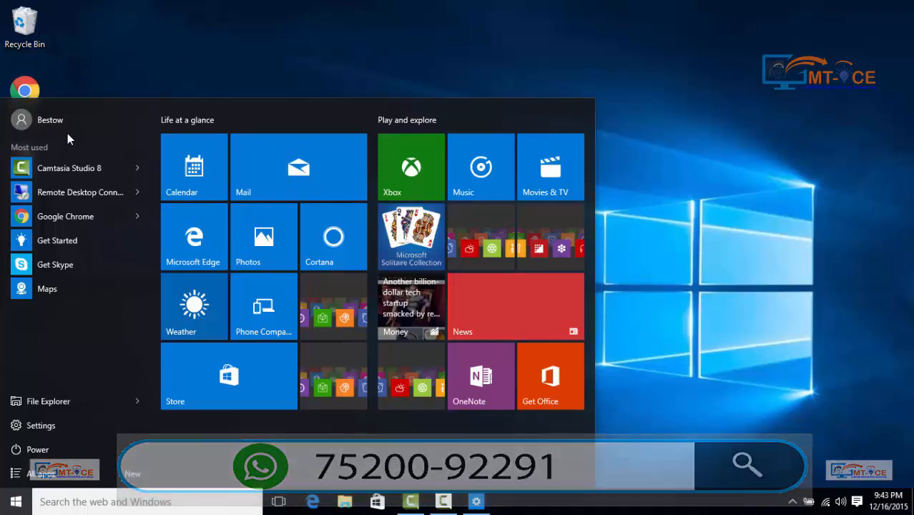
left_click(476, 506)
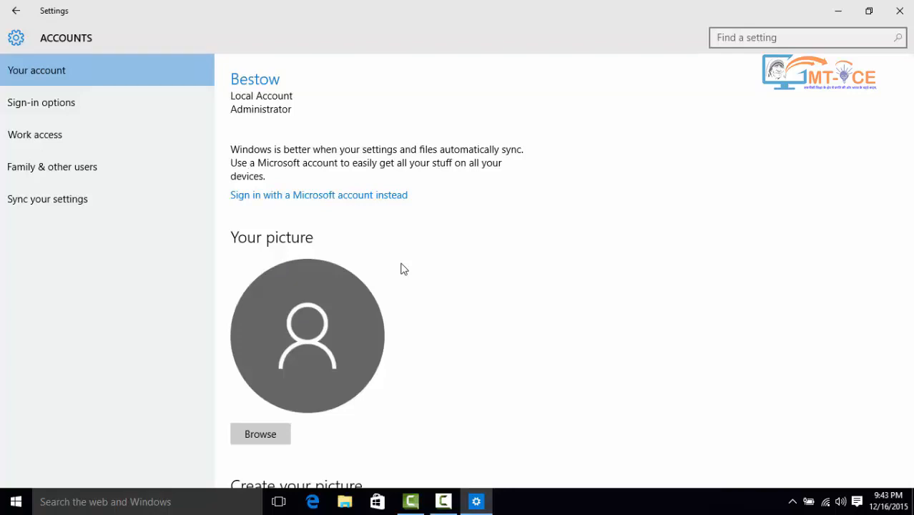
- Start adding someone else to this PC, choosing that you don't have the person's sign-in information
left_click(41, 174)
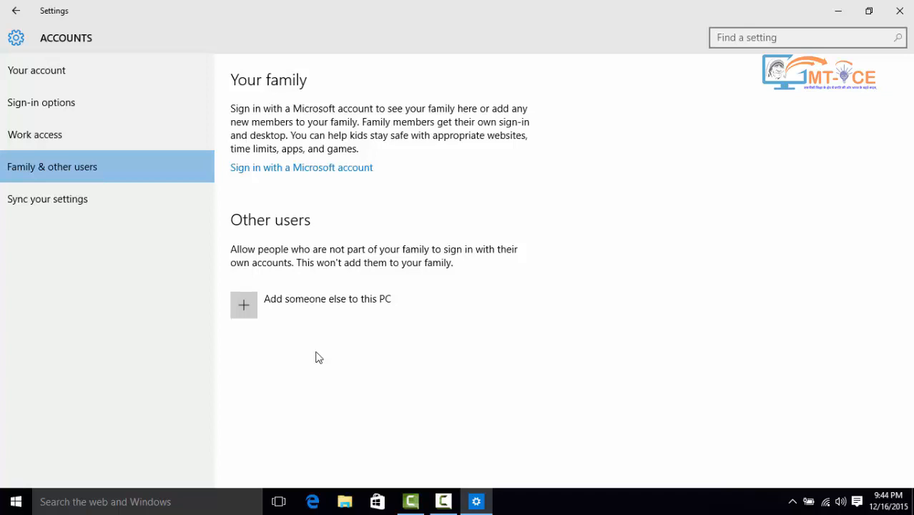
left_click(249, 303)
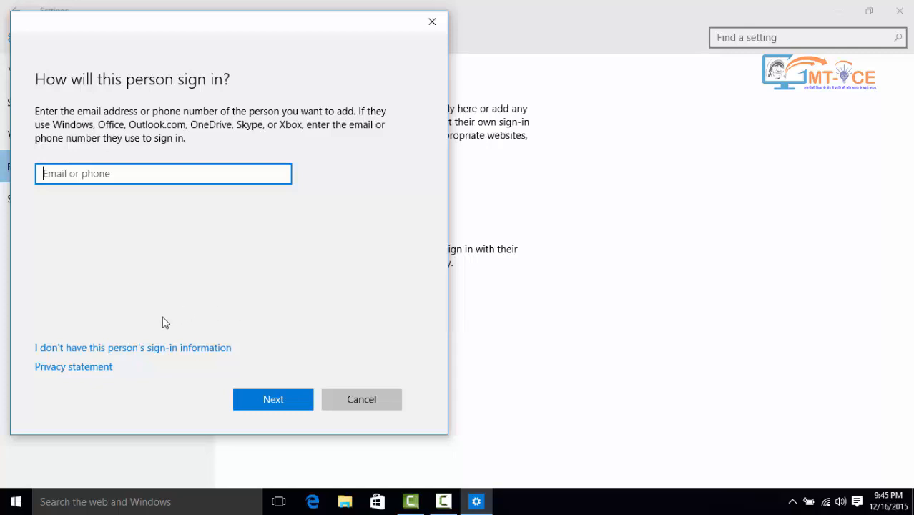
left_click(117, 350)
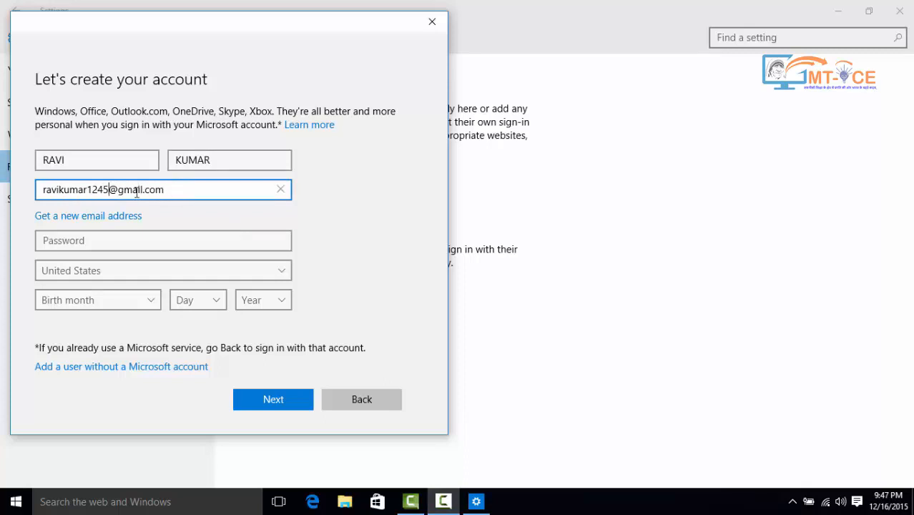
- Enter an account password and set the country to India in the new account form
left_click(105, 239)
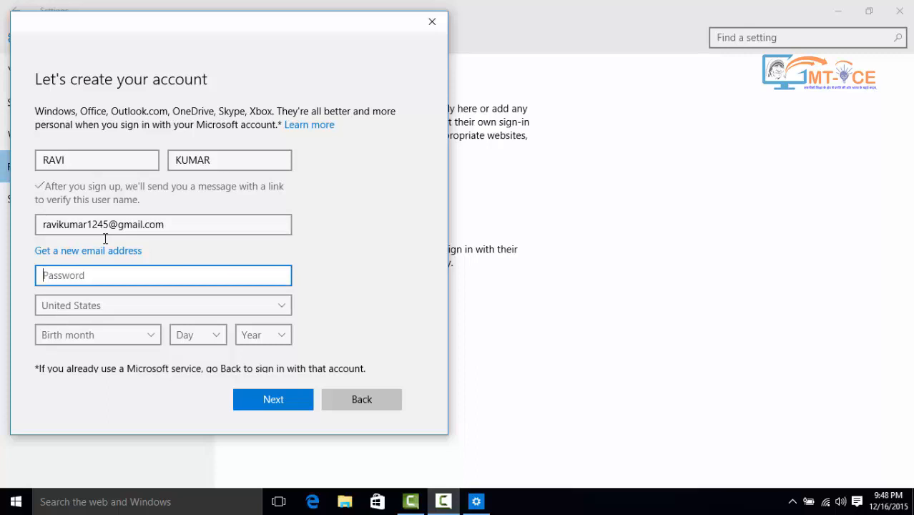
type("123")
left_click(82, 304)
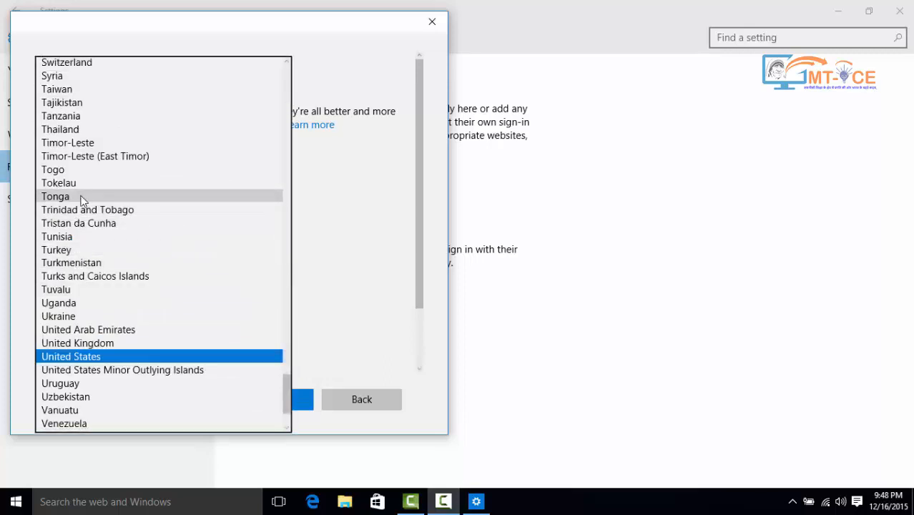
scroll(93, 213, "down", 3)
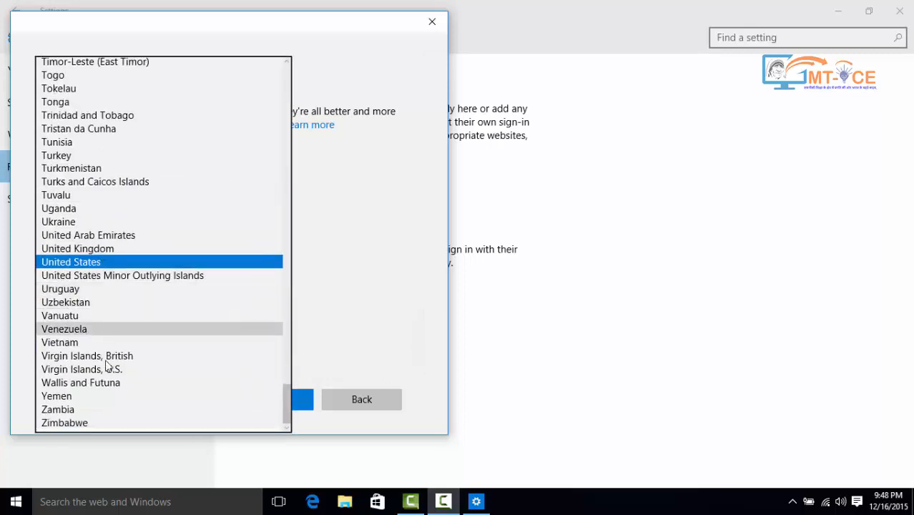
scroll(65, 193, "up", 17)
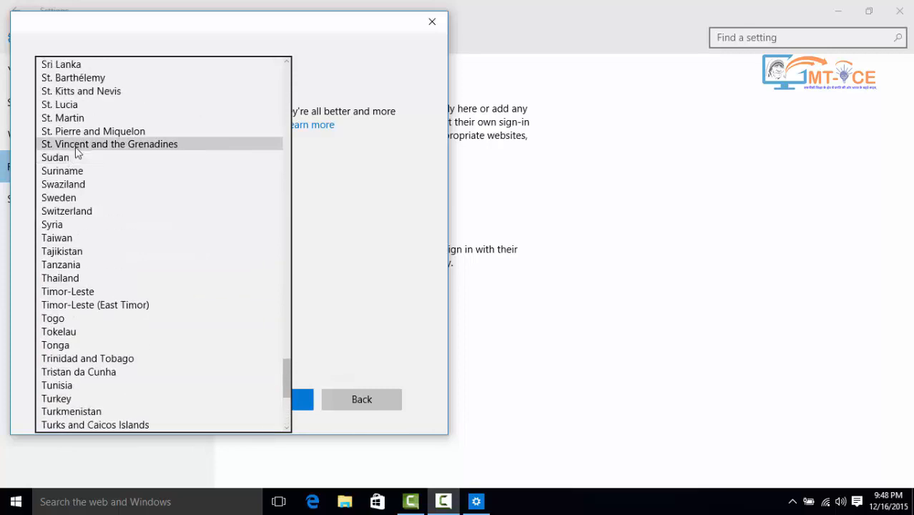
scroll(81, 132, "up", 20)
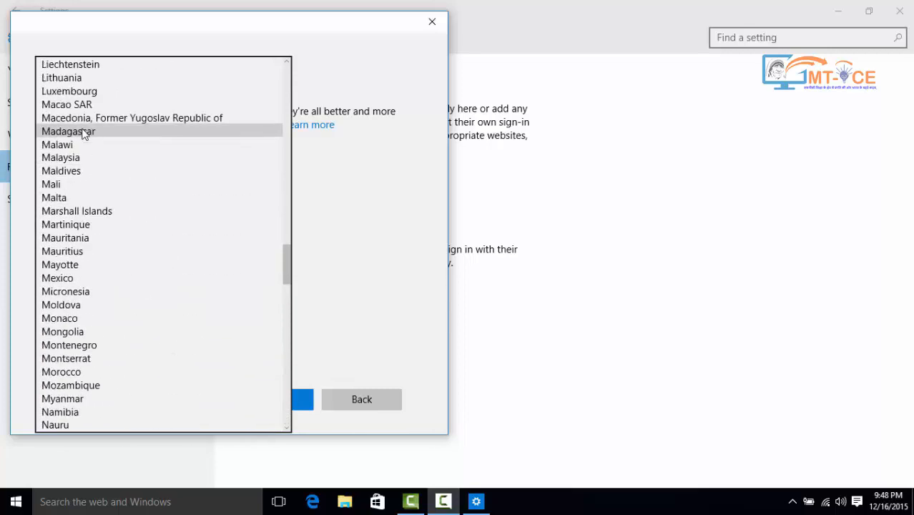
scroll(86, 140, "up", 6)
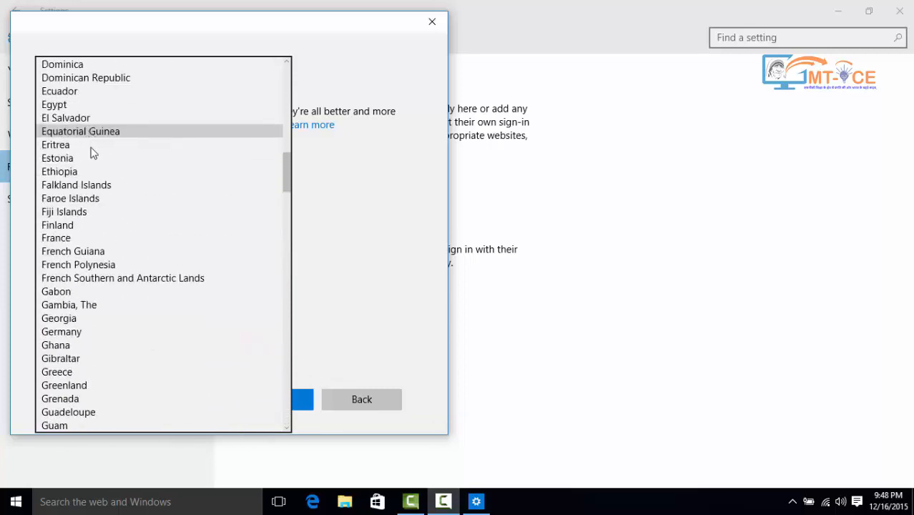
scroll(114, 222, "down", 9)
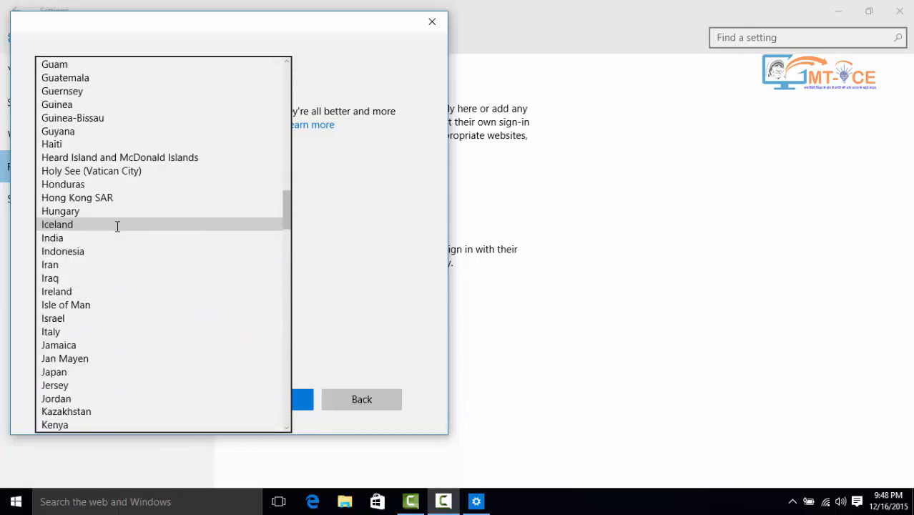
left_click(64, 236)
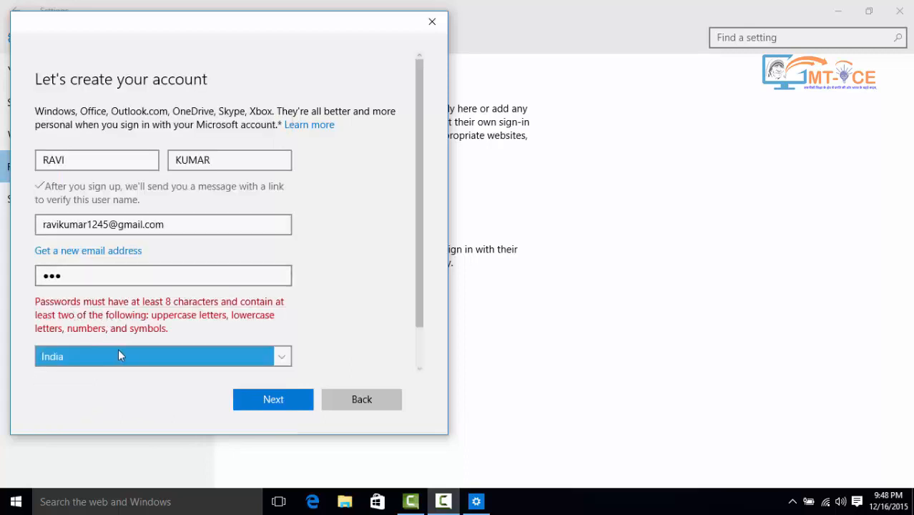
- Replace the account password with a longer one meeting the requirements
left_click(94, 273)
left_click_drag(65, 276, 40, 278)
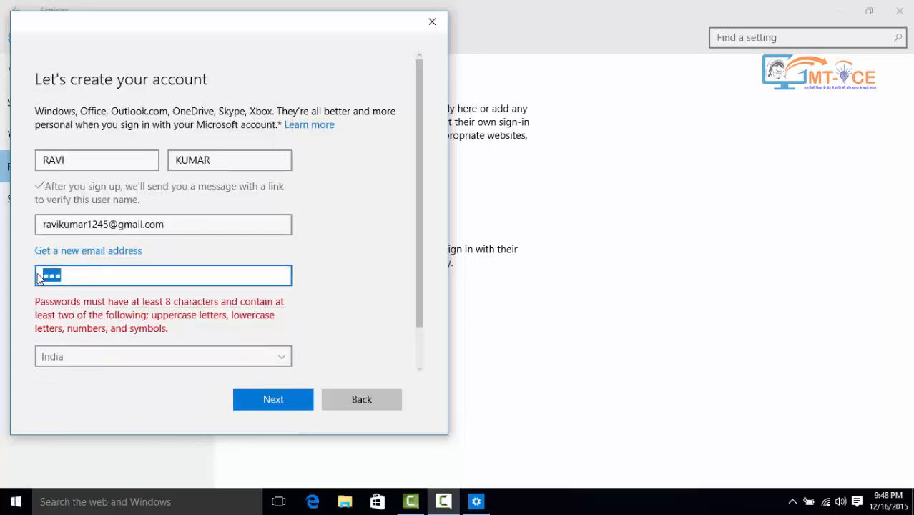
left_click(84, 272)
left_click_drag(62, 274, 40, 275)
type("●●●●●●●●●")
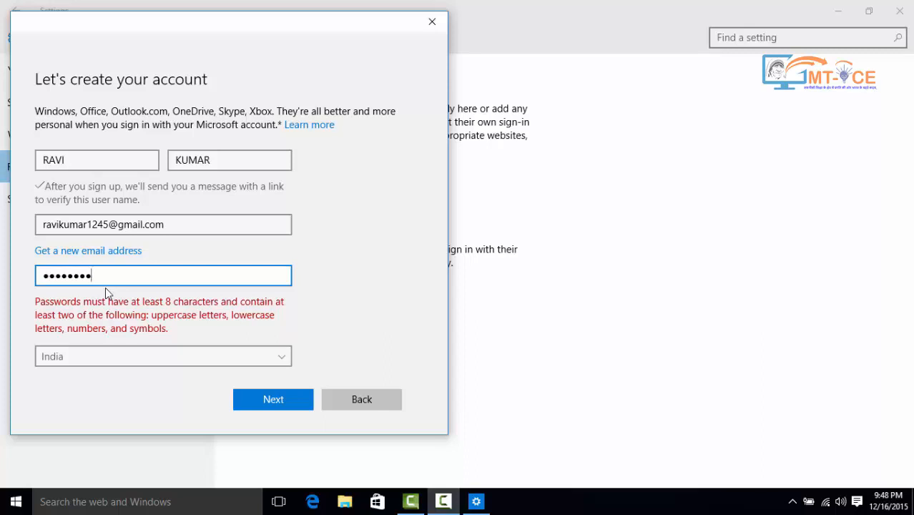
type("●●")
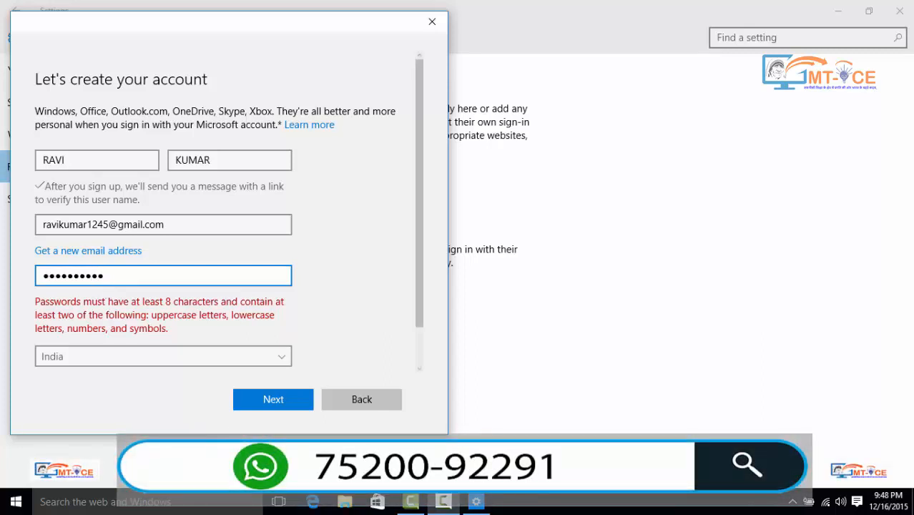
- Confirm India as the country and continue through the remaining pages to create the account
left_click(161, 356)
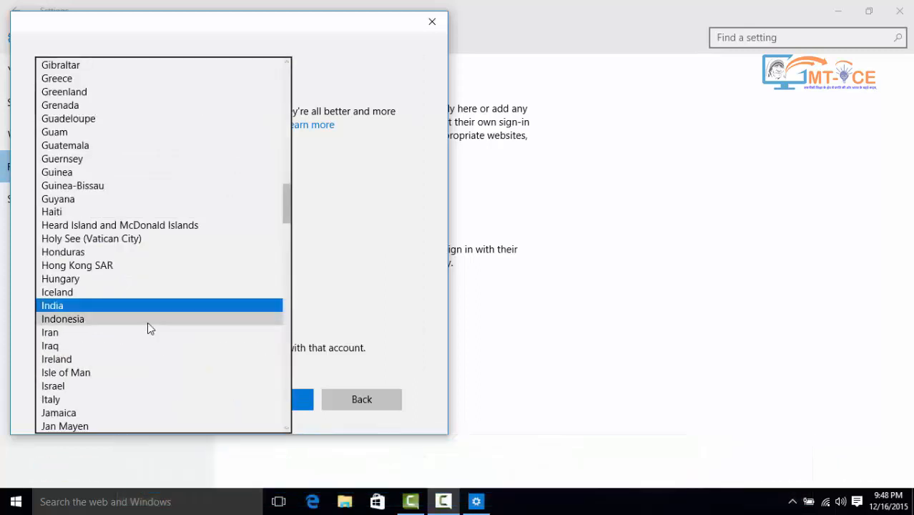
left_click(161, 307)
left_click(268, 400)
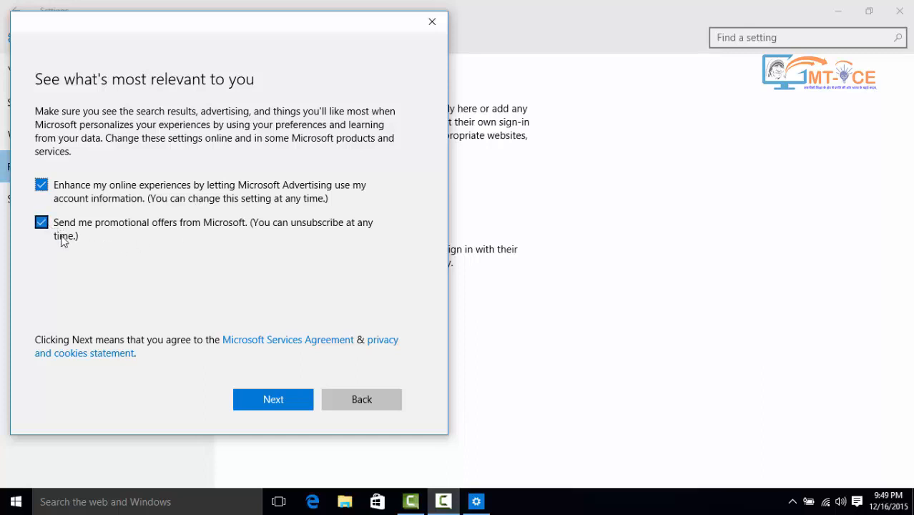
left_click(276, 400)
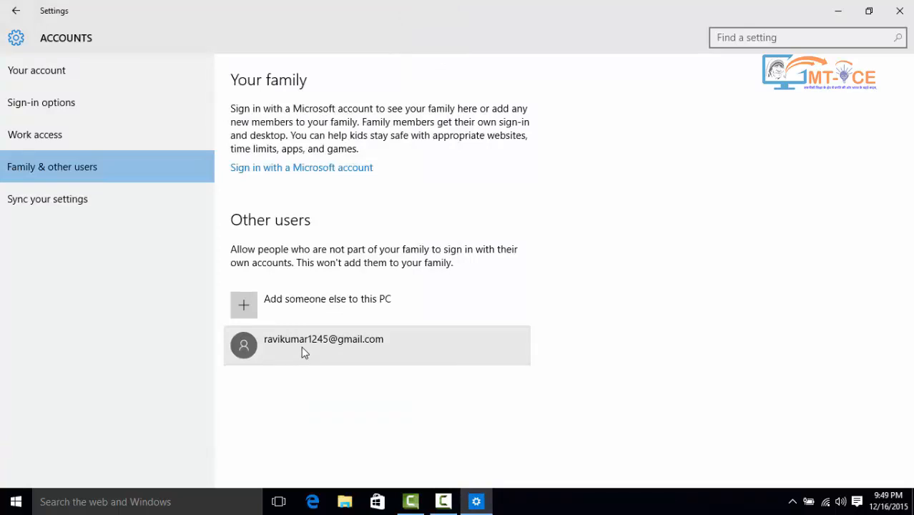
- Open the new user's account type dialog and save it as Standard User
left_click(301, 346)
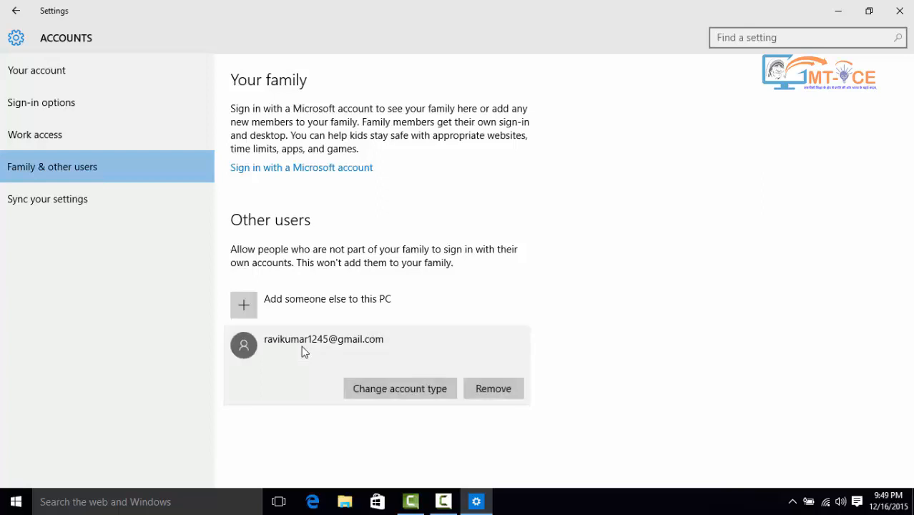
left_click(426, 393)
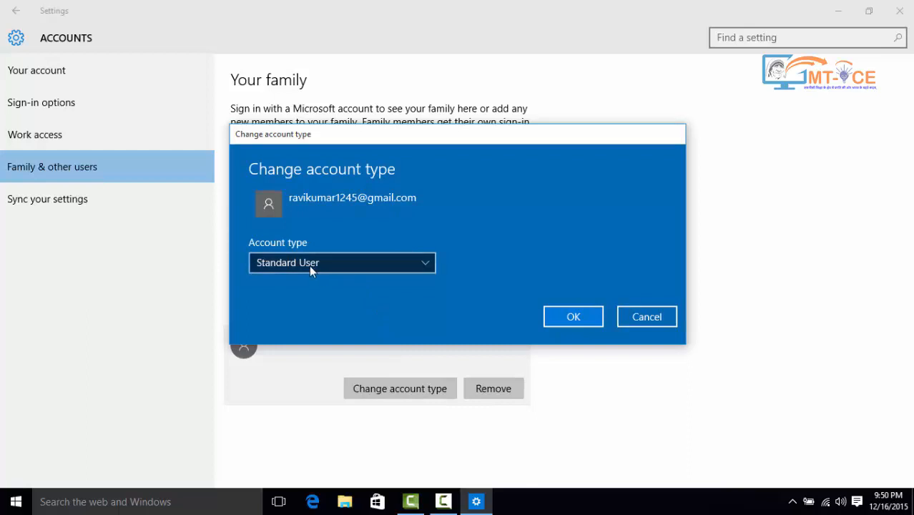
left_click(288, 261)
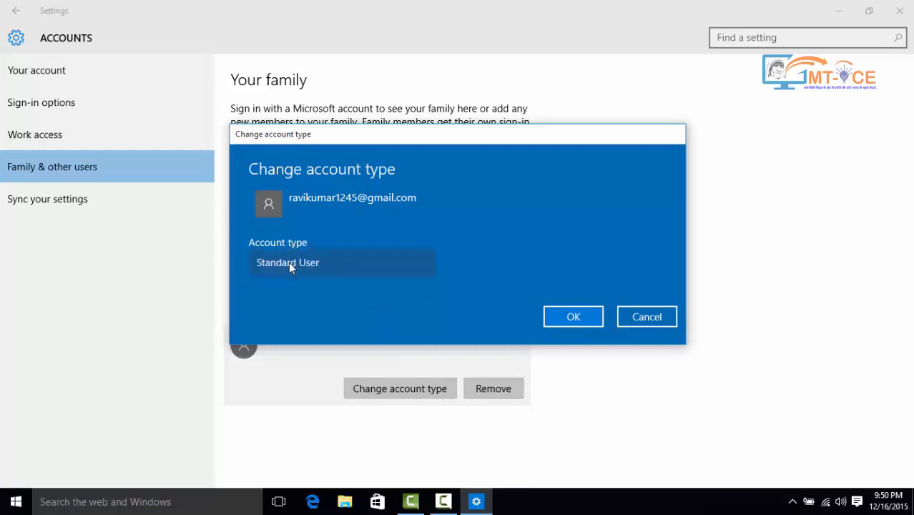
left_click(288, 261)
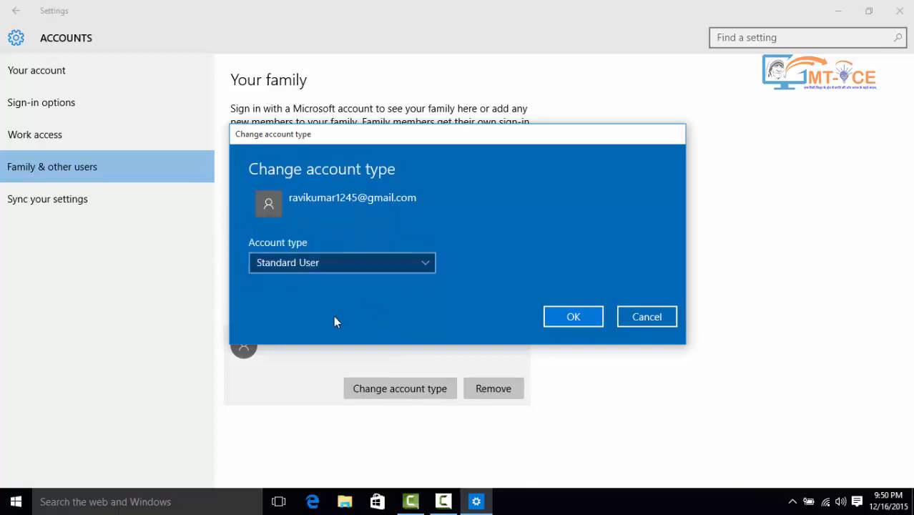
left_click(337, 267)
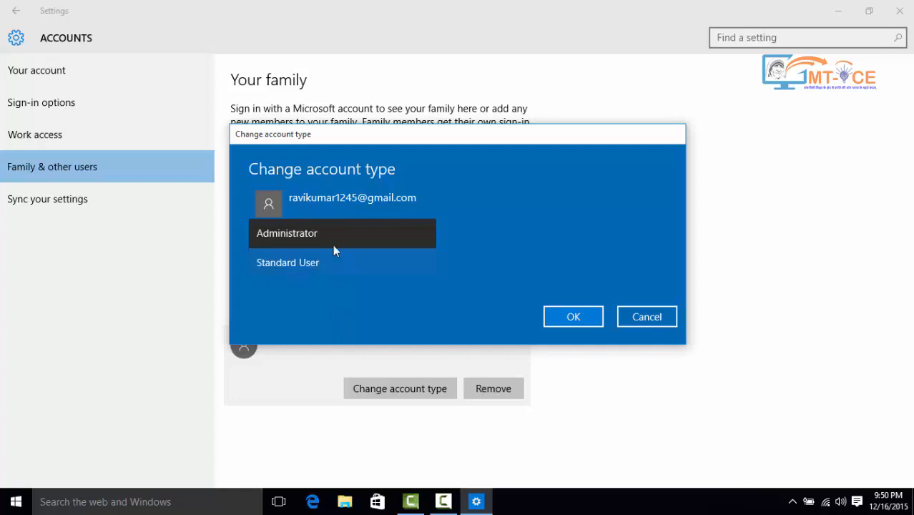
left_click(316, 232)
left_click(311, 262)
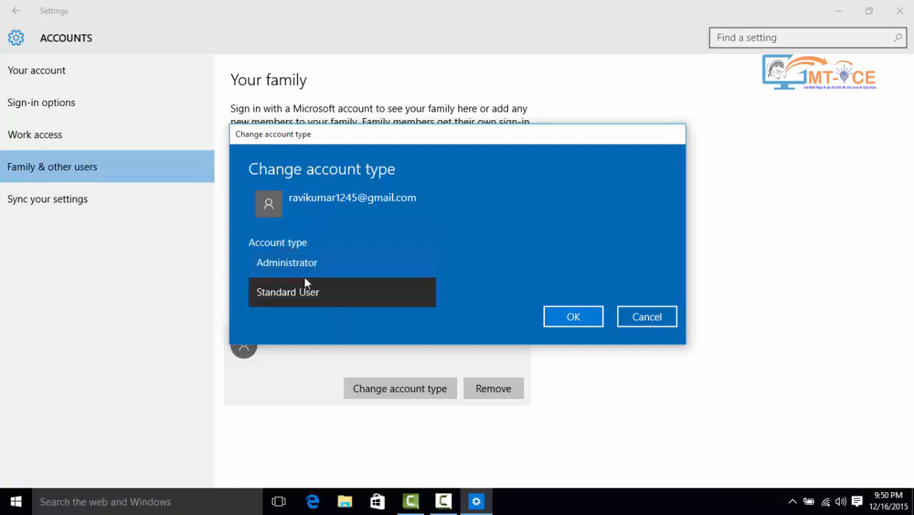
left_click(301, 291)
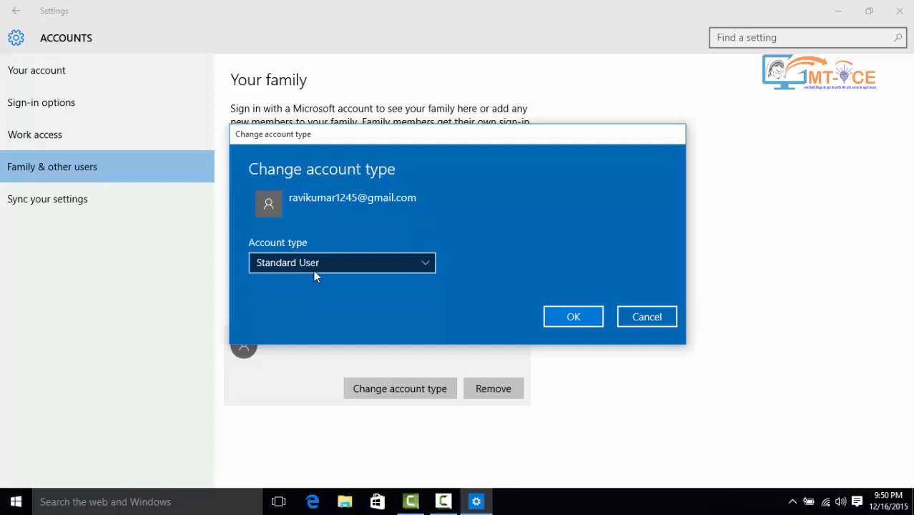
left_click(314, 272)
left_click(300, 261)
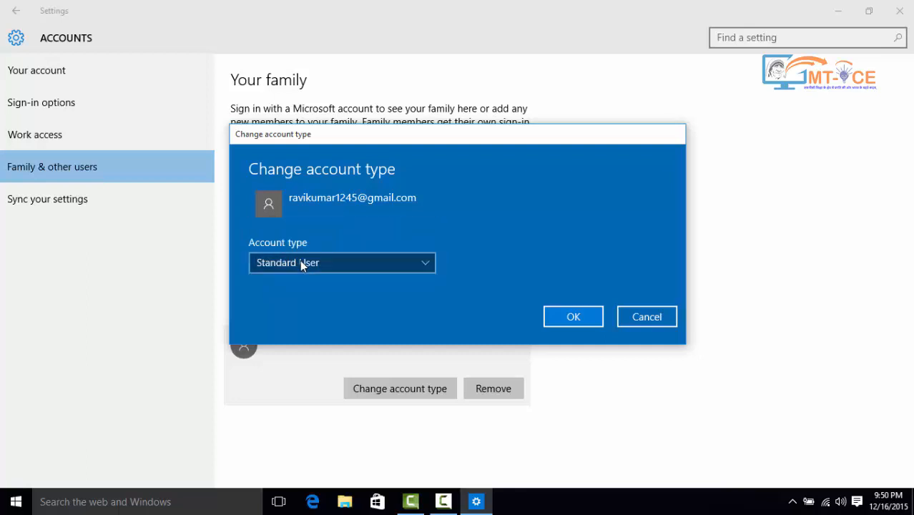
left_click(560, 320)
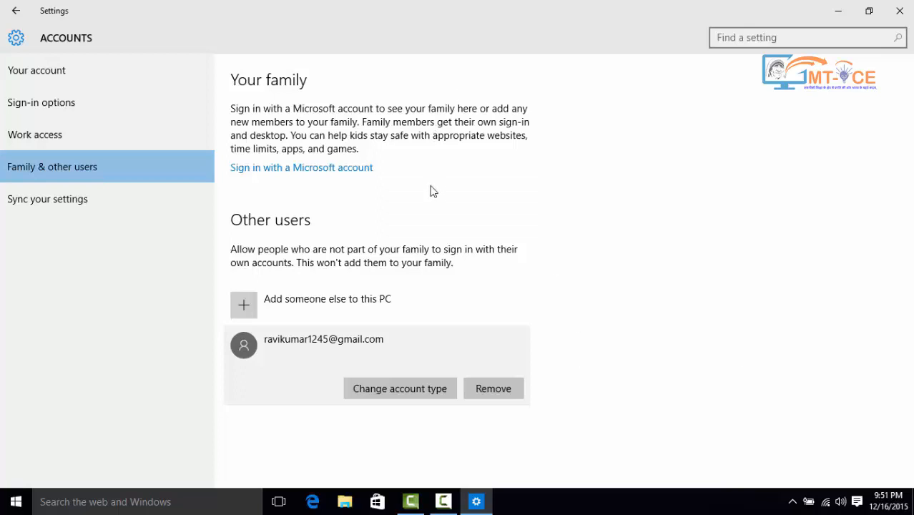
- Review the account switching and sign-out options available from the Start menu without choosing any
left_click(10, 503)
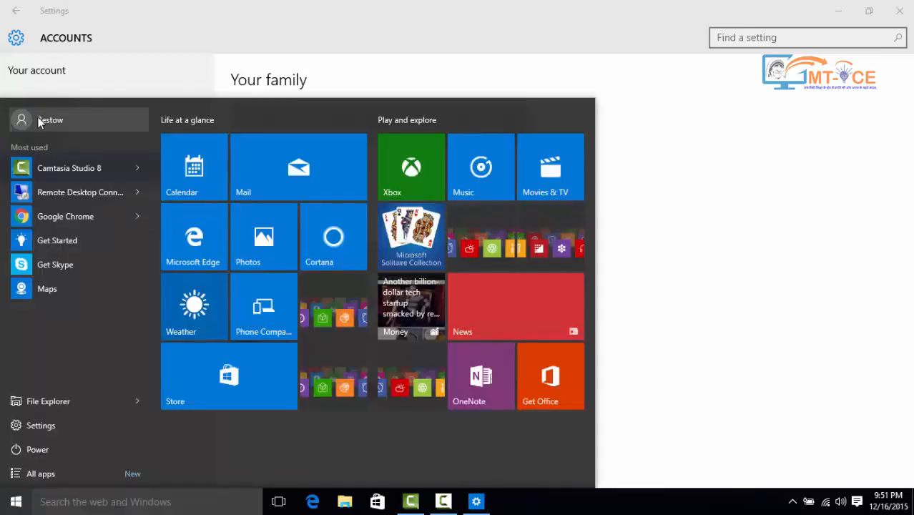
left_click(39, 122)
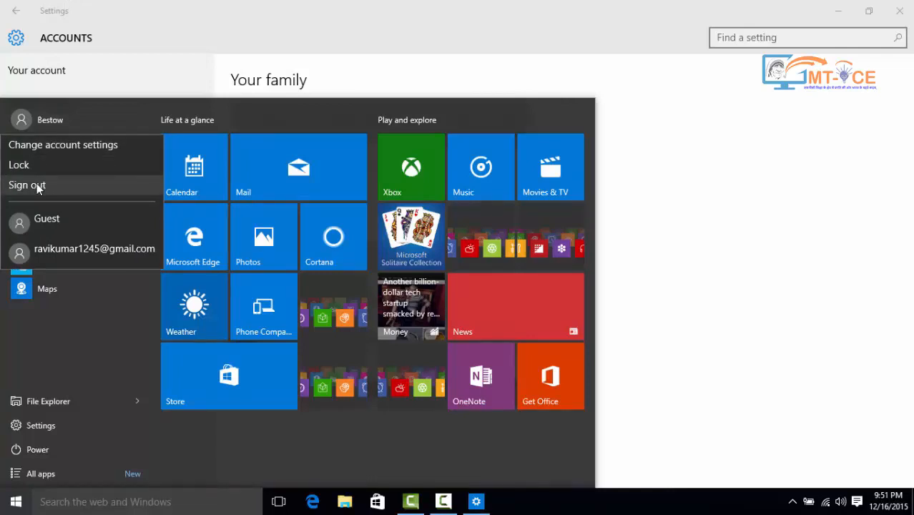
left_click(18, 503)
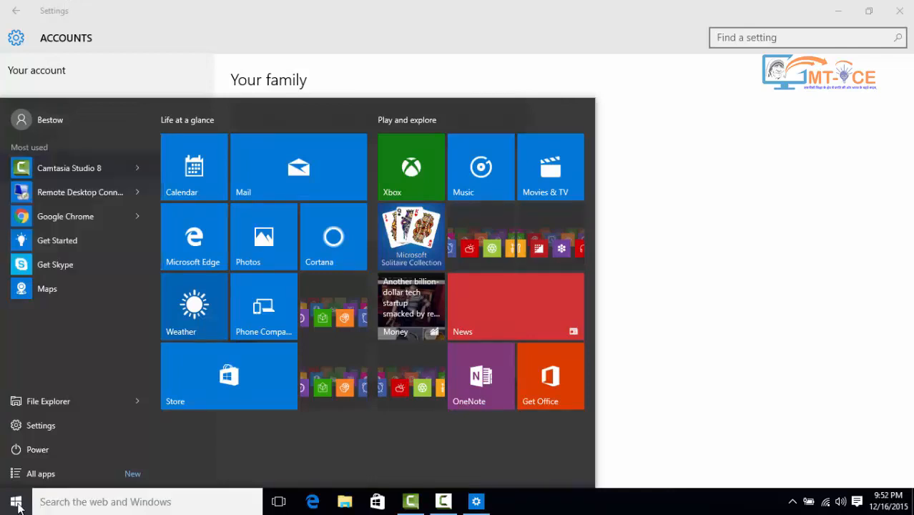
right_click(12, 506)
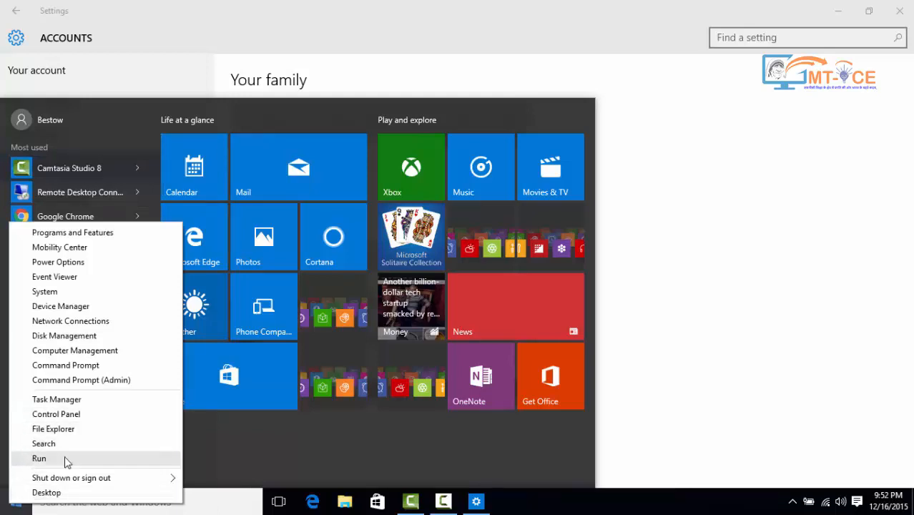
mouse_move(86, 478)
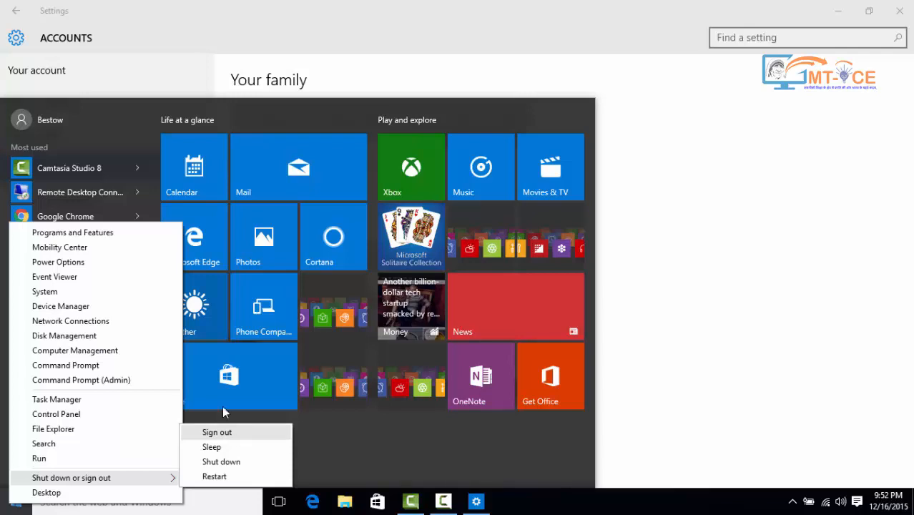
left_click(826, 202)
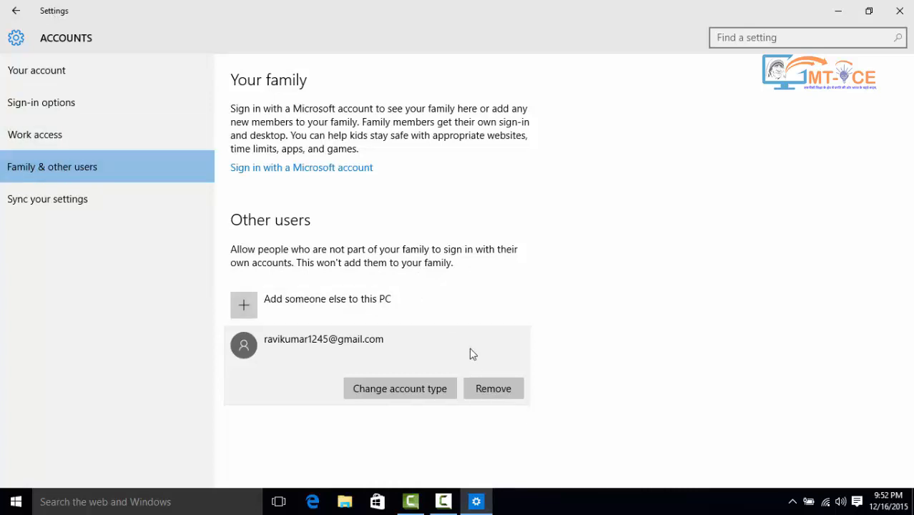
- Remove the newly added Microsoft account user from this PC, deleting its account and data
left_click(488, 388)
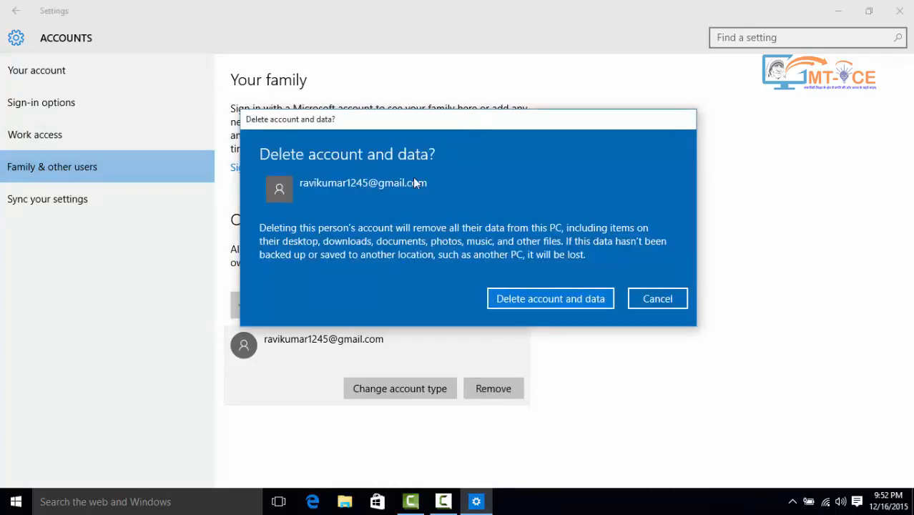
left_click(542, 300)
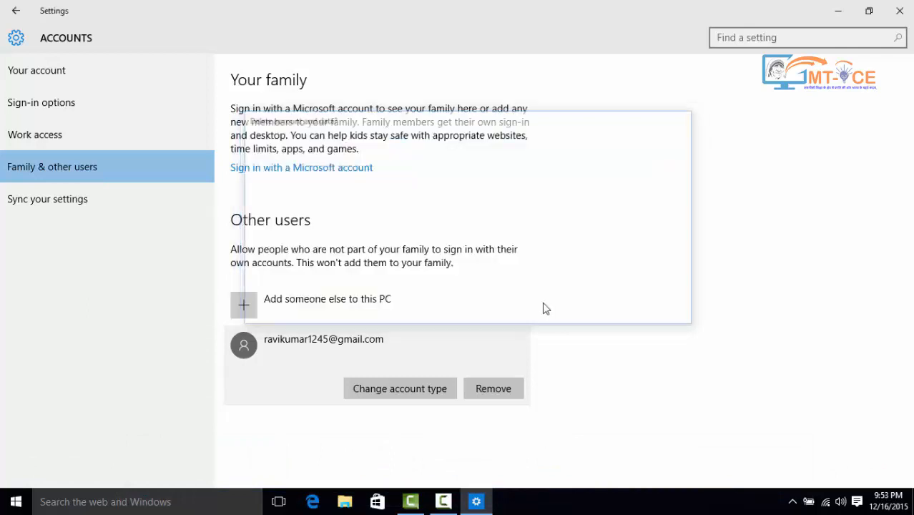